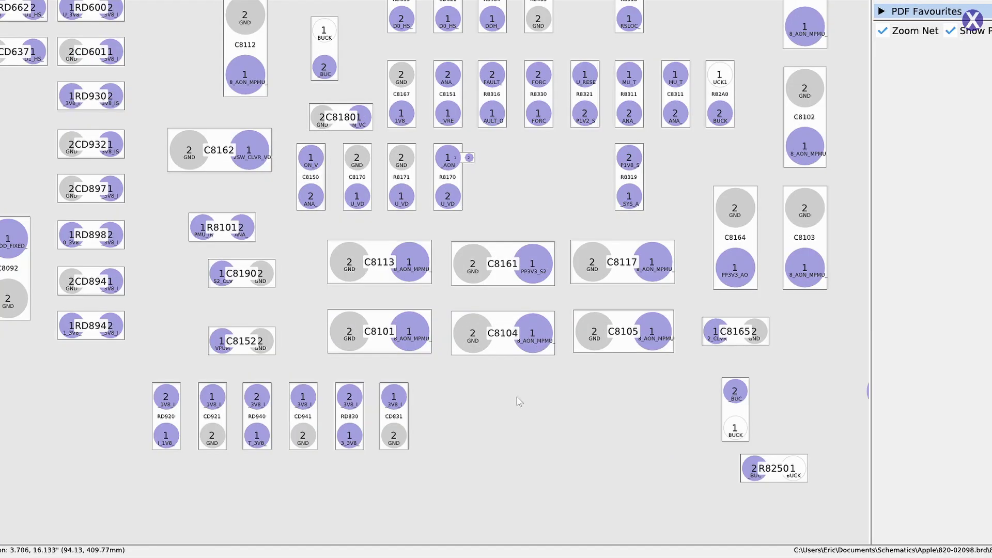
Pan the board so capacitor C8104 and neighbouring capacitors like C8117 are visible
drag(518, 401, 449, 422)
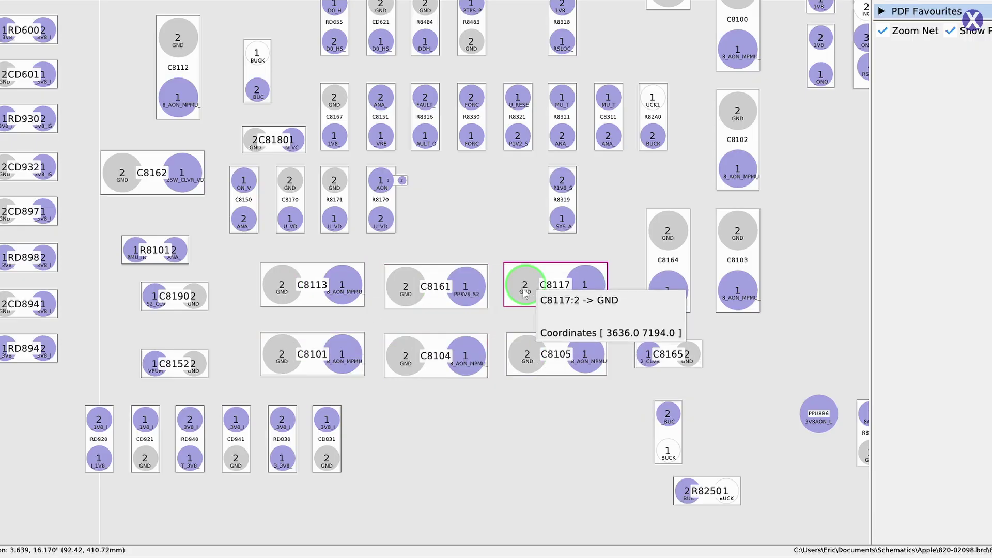
Highlight the PP3V8_AON_MPMU_ISNS net from C8104's pin 1
click(467, 356)
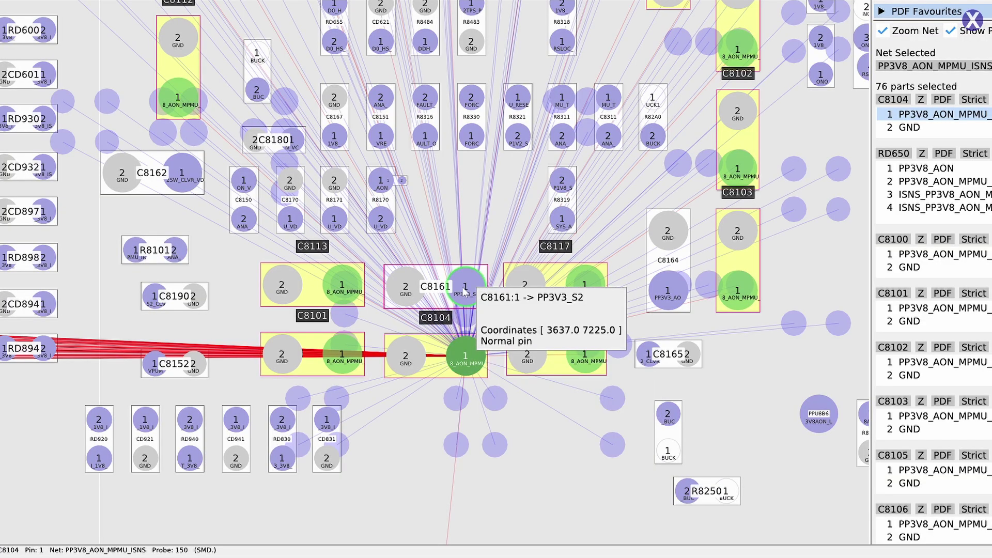
scroll(425, 231, down, 3)
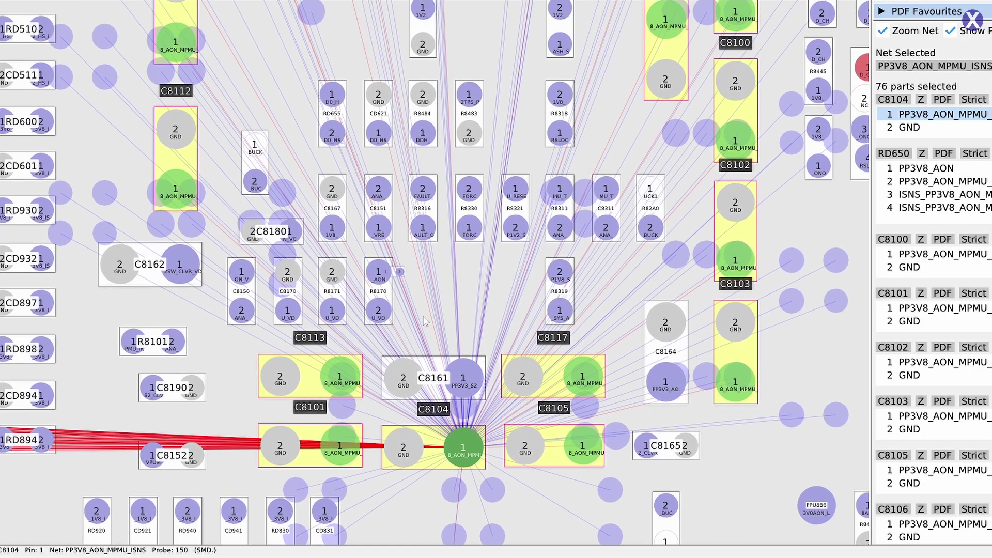
scroll(434, 271, down, 2)
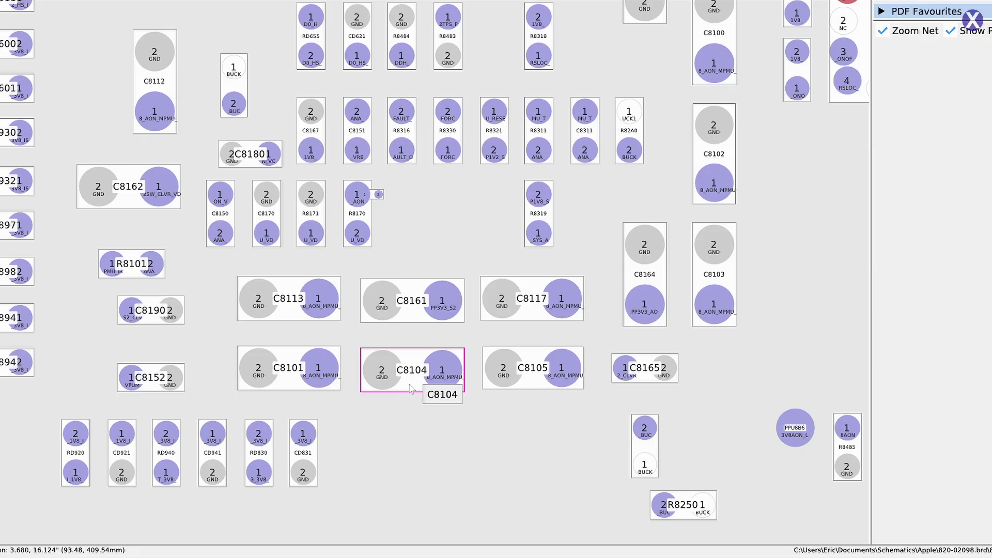
Select capacitor C8104 on its own, showing pin 2 grounded
click(410, 386)
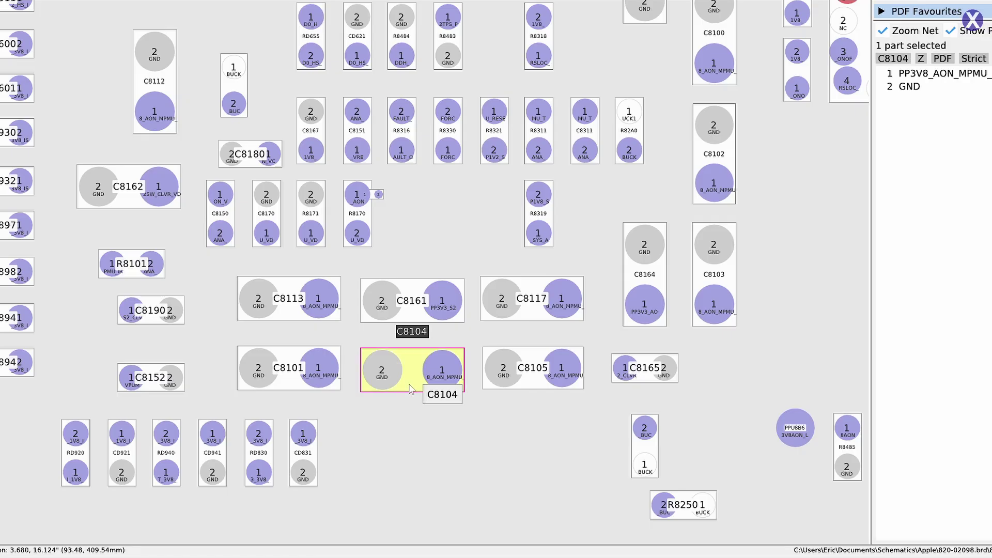